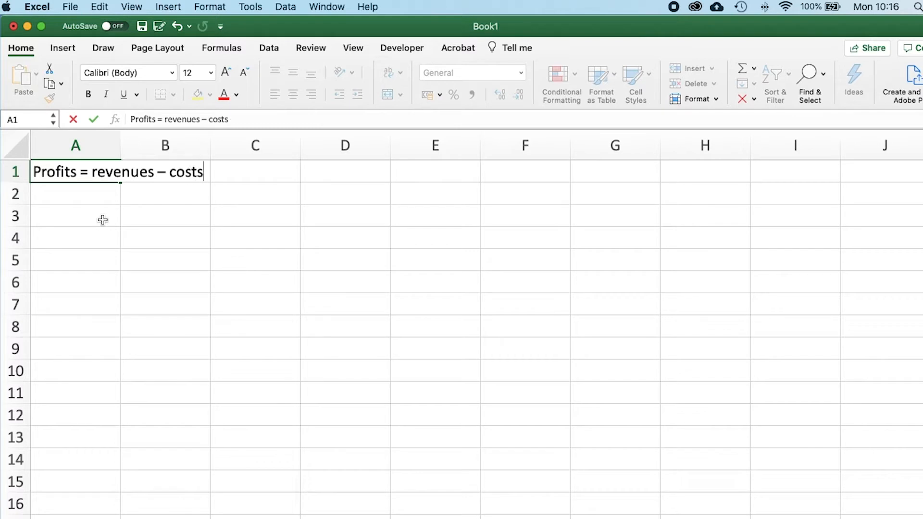
Step: Complete the text in A1 with "= 100" and enter "Costs = 1/2 revenues" in A2
type("100")
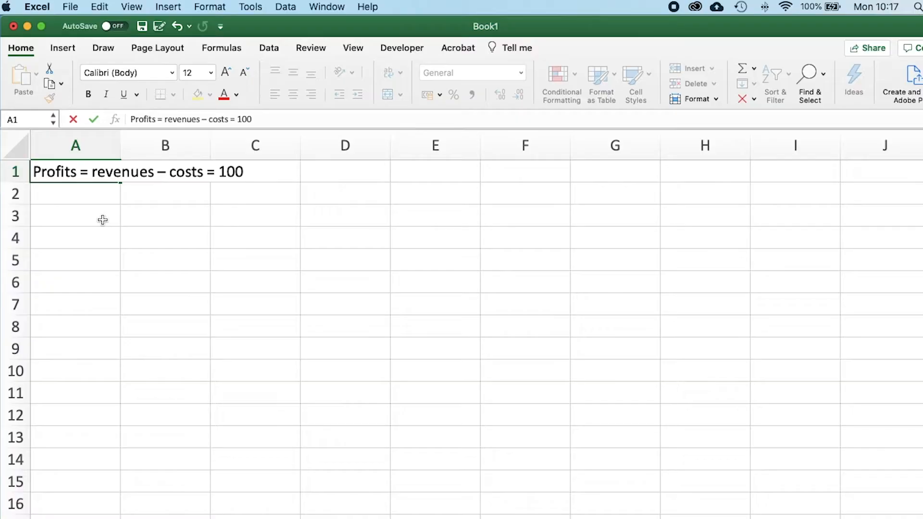
key("Return")
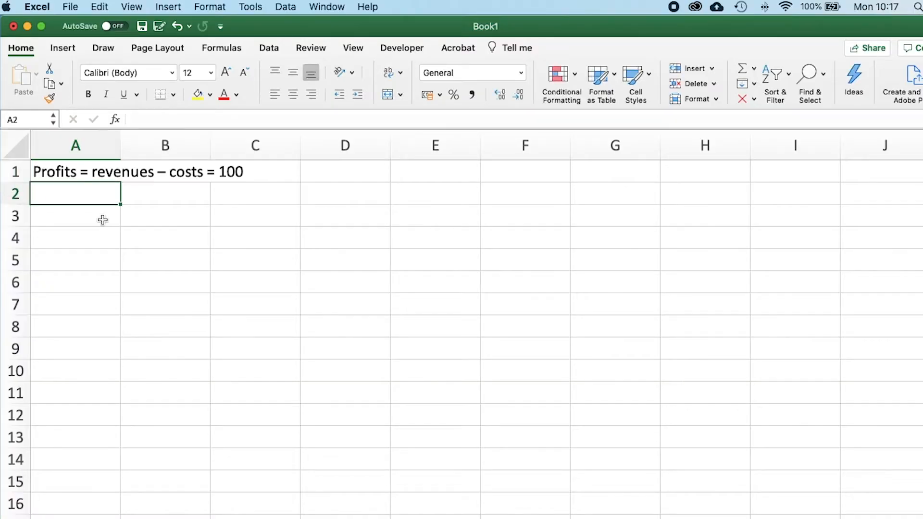
type("Costs = 1/2")
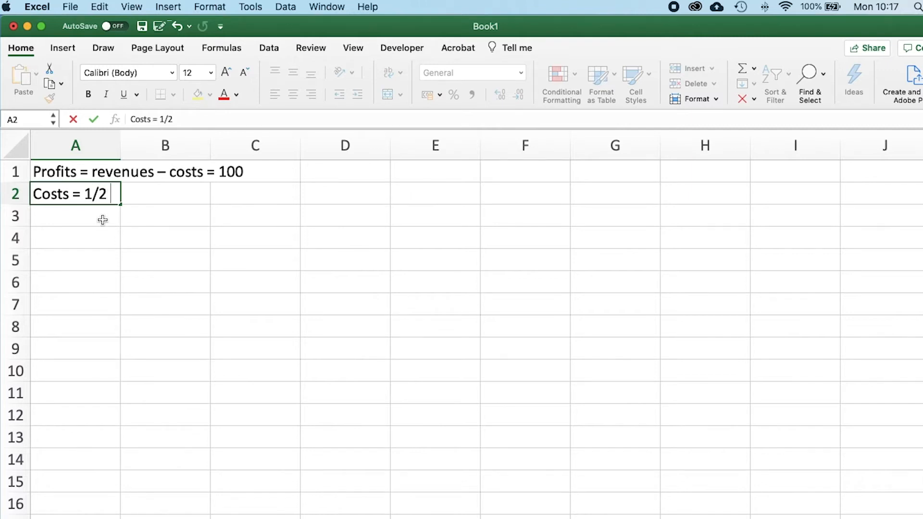
type(" revenues")
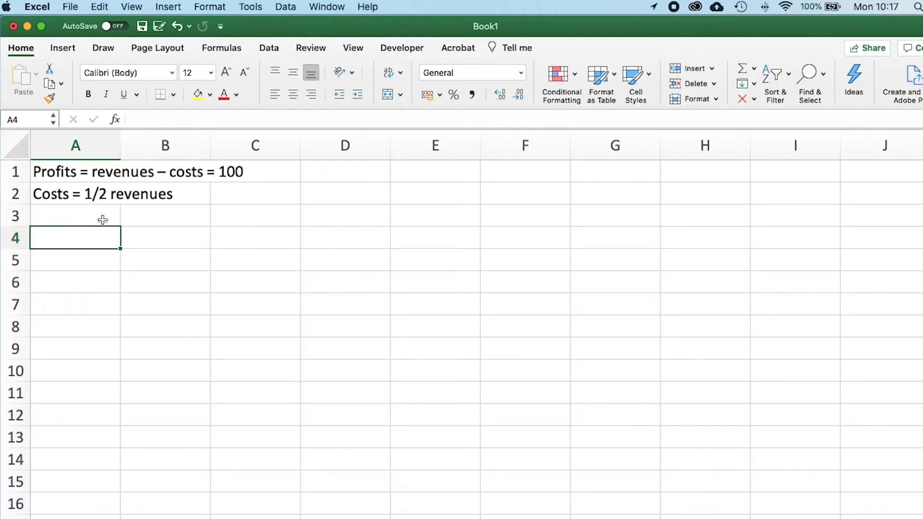
Step: Enter the heading "Revenues = profits + costs" in cell A4
type("Revenues =")
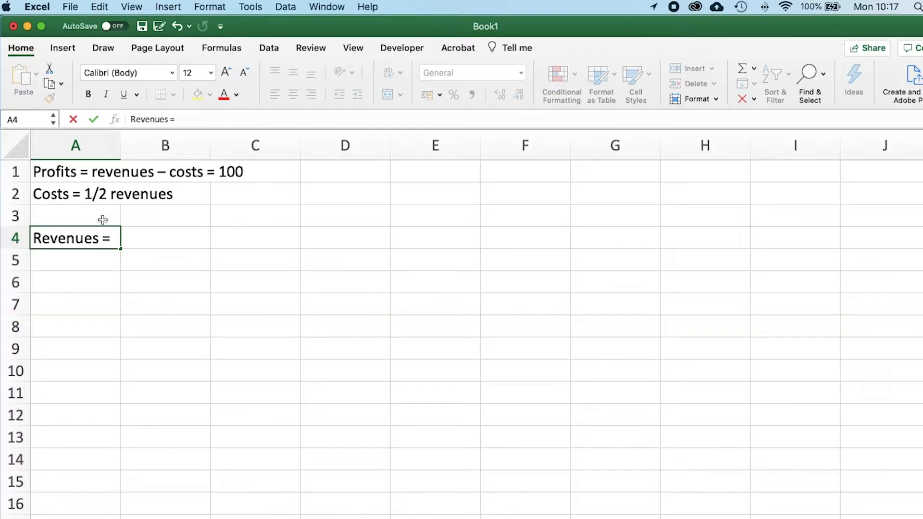
type("profits + costs")
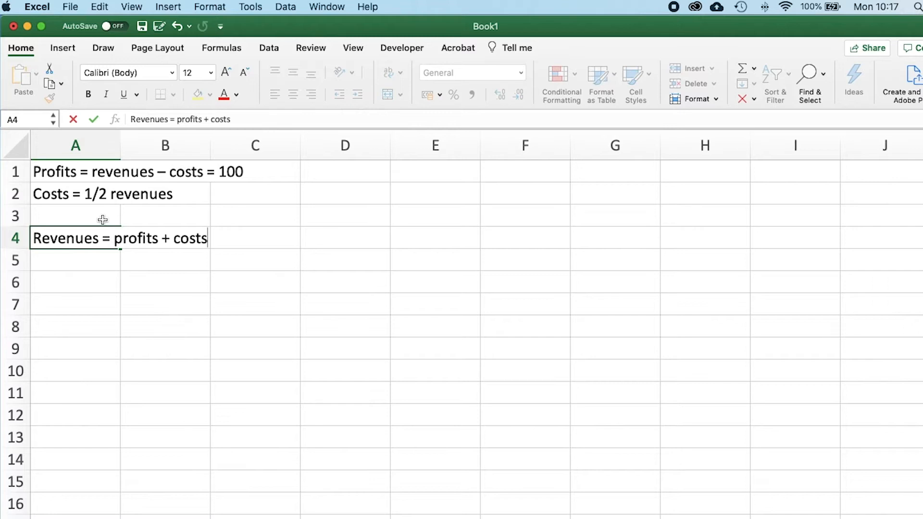
key("Return")
Step: Enter the label "Profits" in A3 and the value 100 in B3
key("Up")
key("Right")
key("Up")
key("Up")
left_click(102, 220)
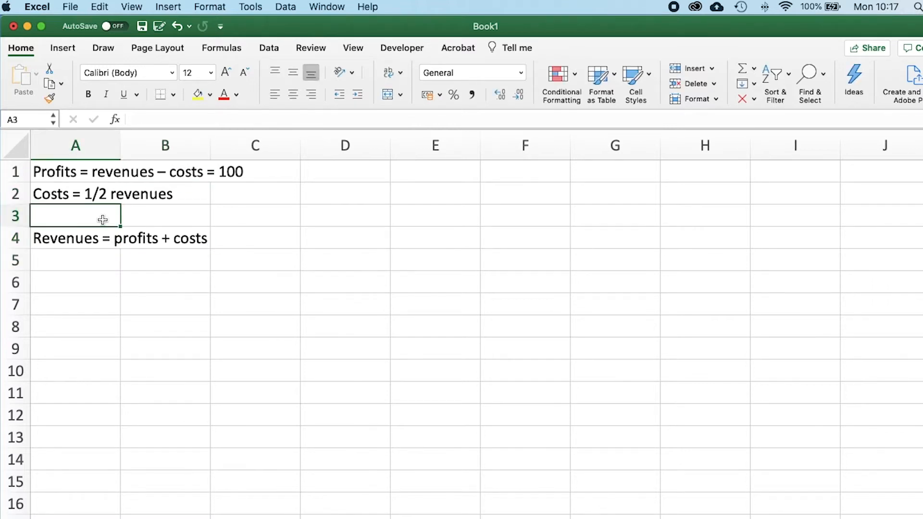
type("Profits")
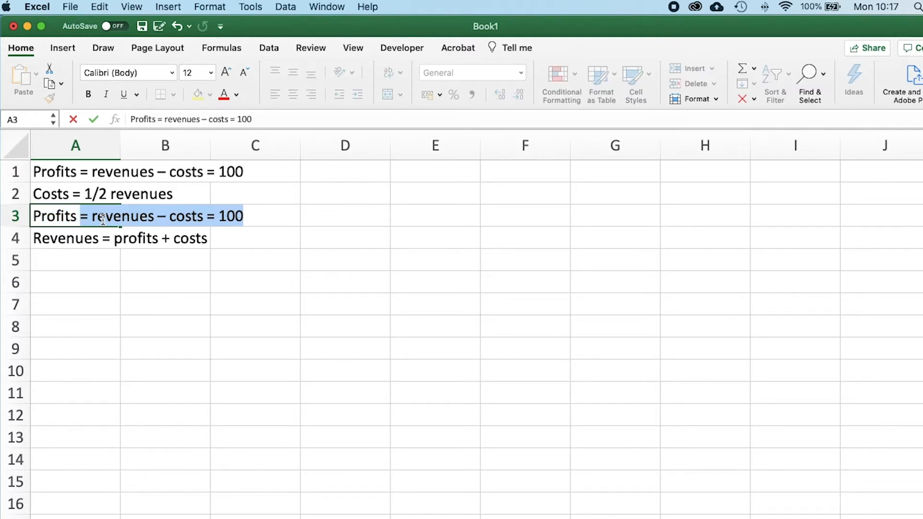
key("BackSpace")
key("Tab")
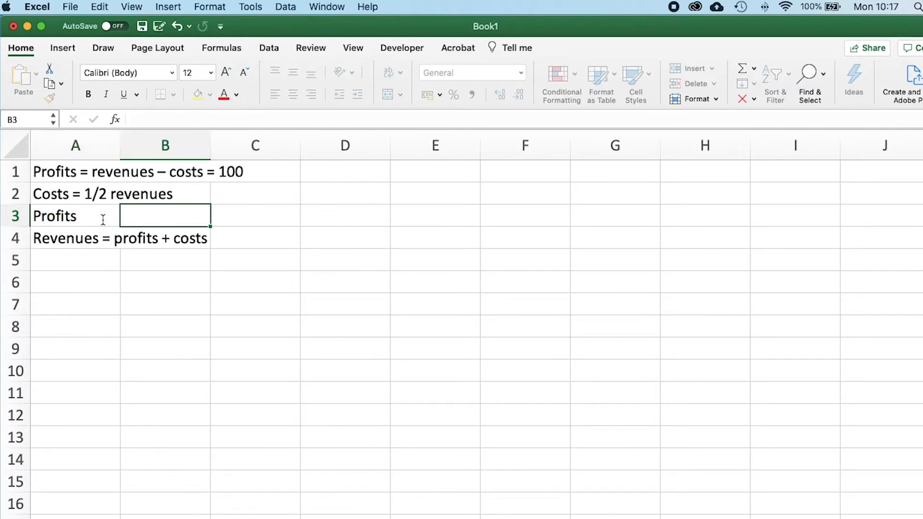
type("100")
key("Return")
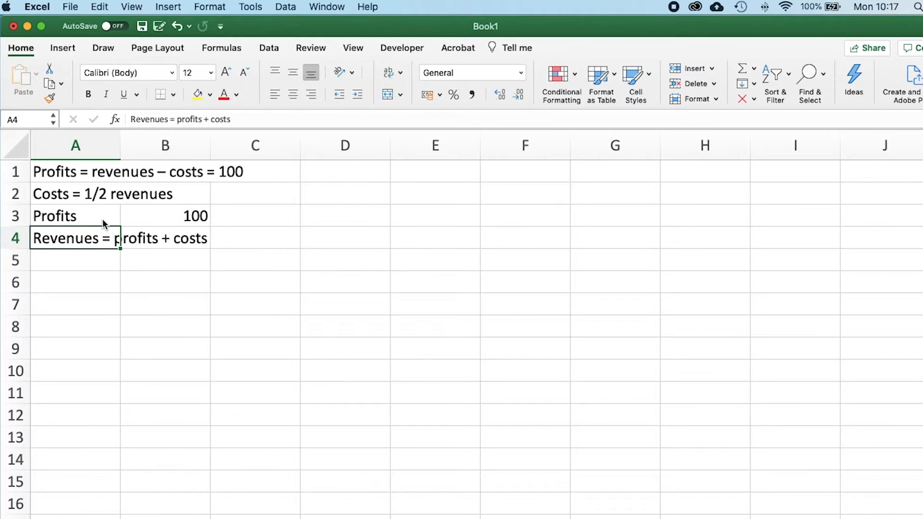
Step: Widen column A to fit its text and enter the heading "Costs = 1/2 revenues" in B4
left_click(160, 233)
left_click_drag(121, 145, 257, 146)
type("Costs = 1/2")
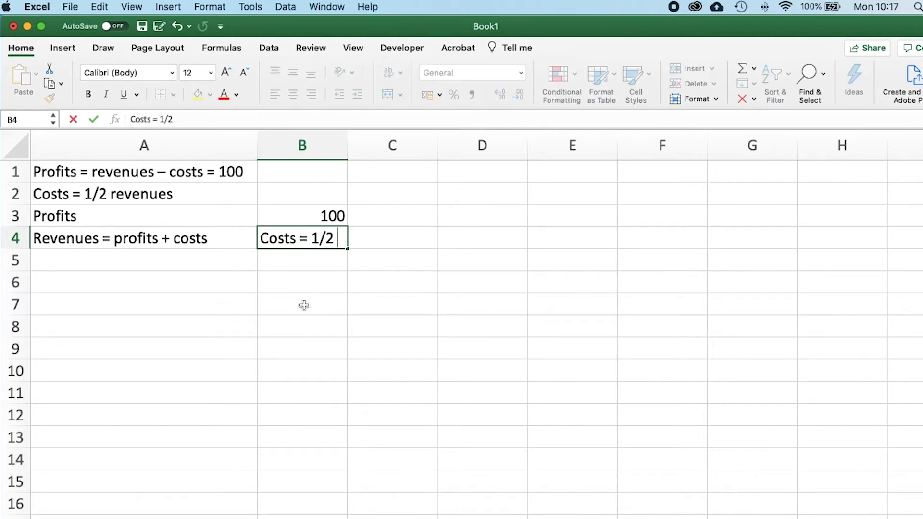
type(" revenues")
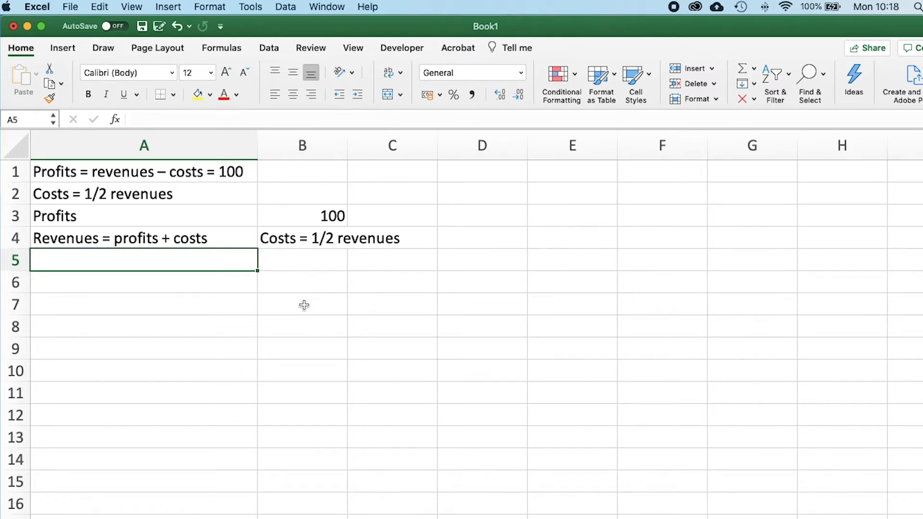
Step: Enter the revenues formula =$B$3+B5 in A5, with an absolute reference to the profits cell
type("=")
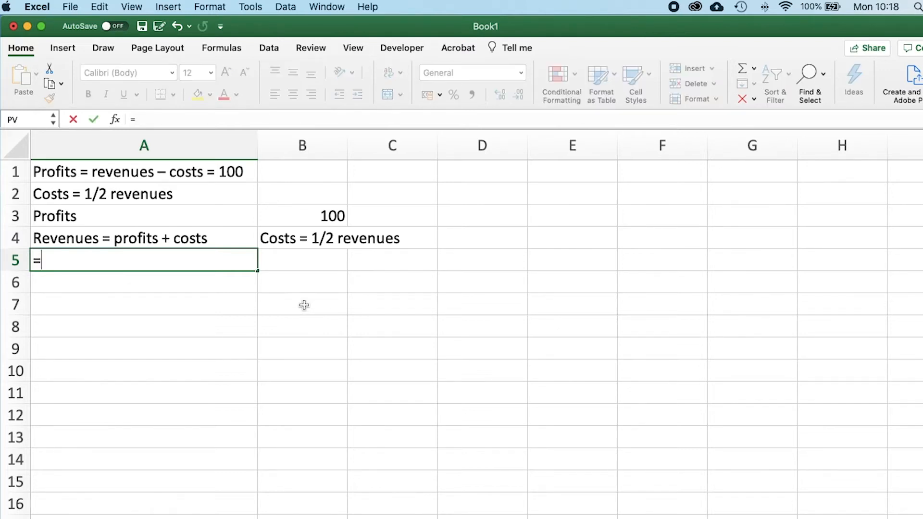
key("Up")
key("Up")
key("Right")
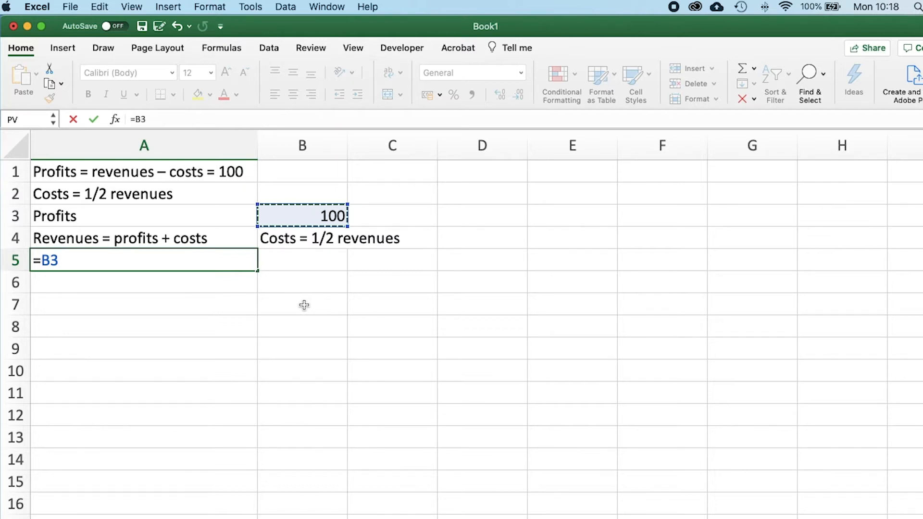
key("super+t")
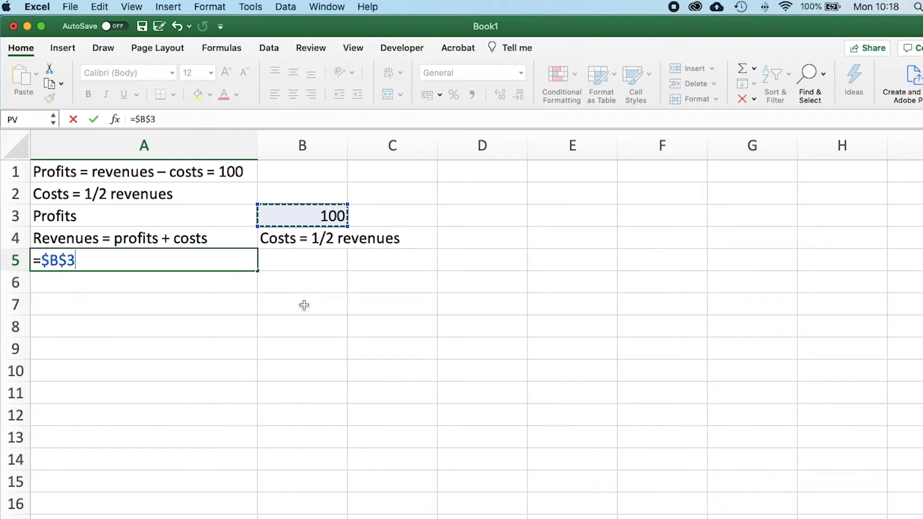
type("+")
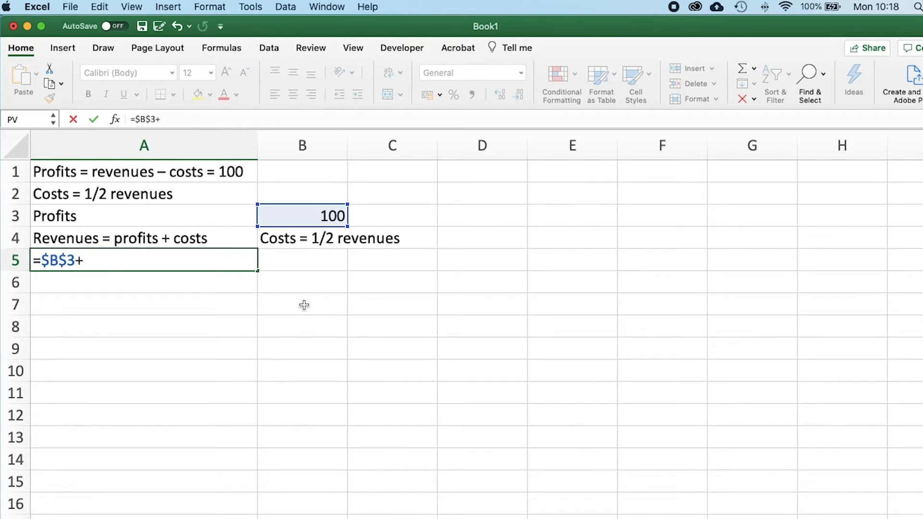
key("Right")
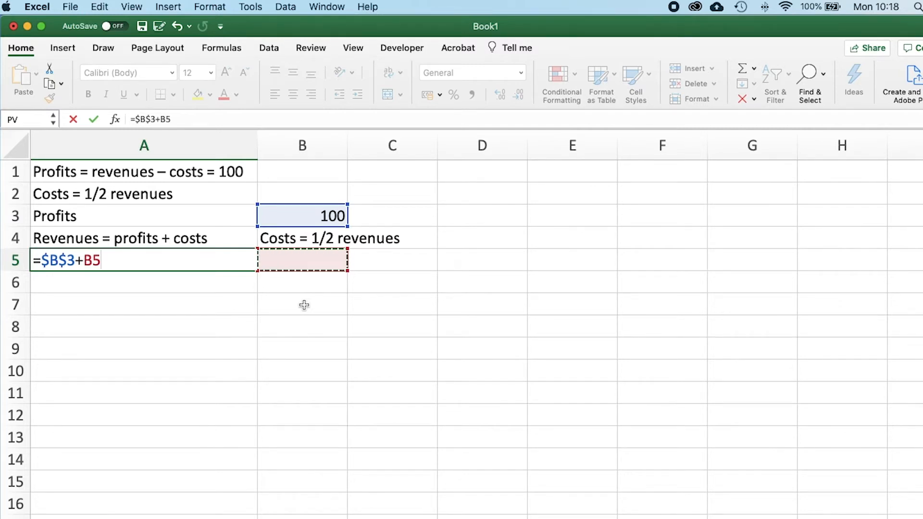
key("Return")
Step: Enter the costs formula =A5/2 in B5, creating a circular reference with the revenues cell
key("Up")
key("Right")
type("=")
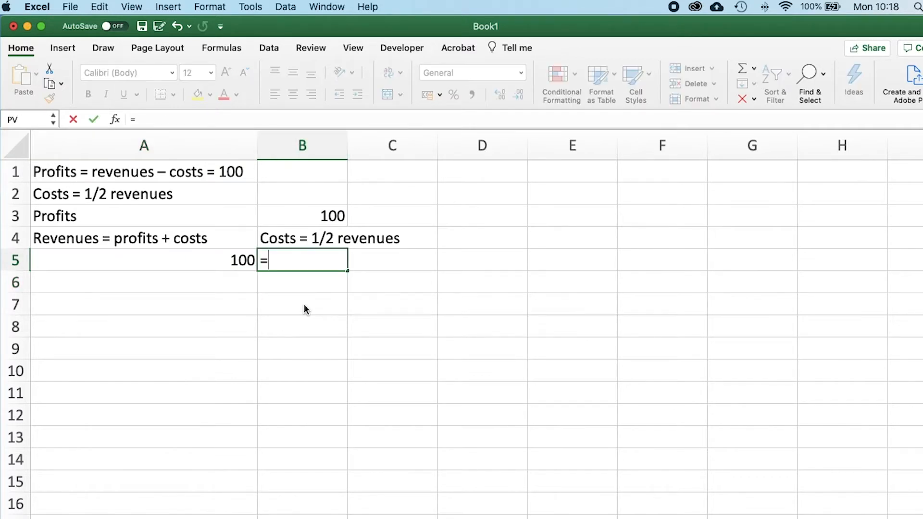
key("Left")
type("/2")
key("Return")
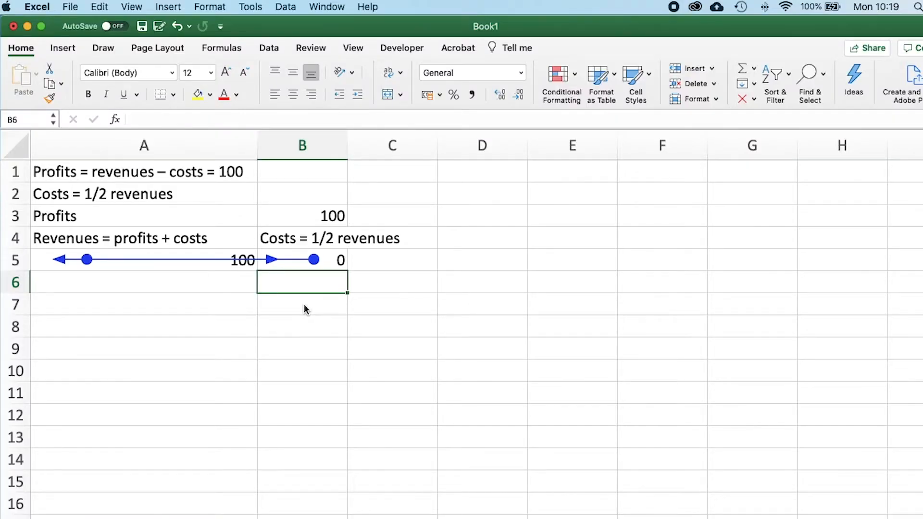
Step: Enable iterative calculation in the calculation preferences, with maximum iterations 100 and maximum change 0,001
key("super+comma")
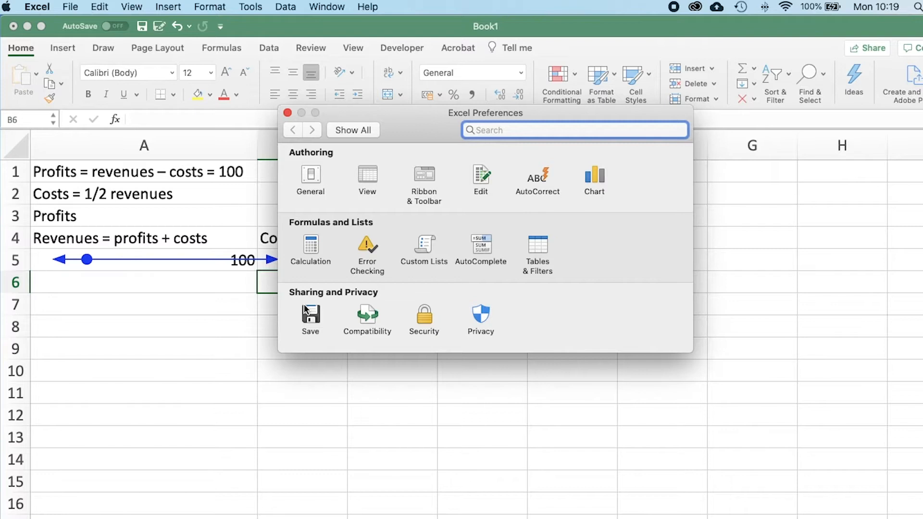
left_click(287, 112)
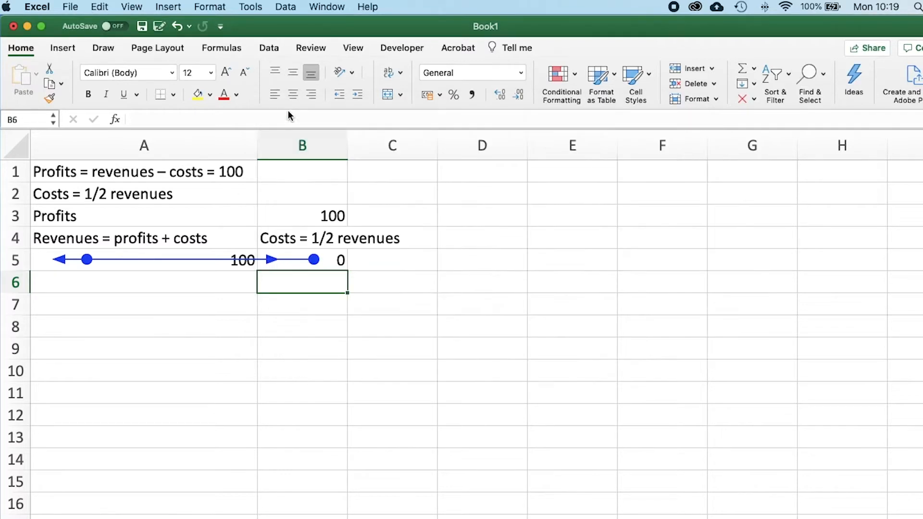
left_click(38, 6)
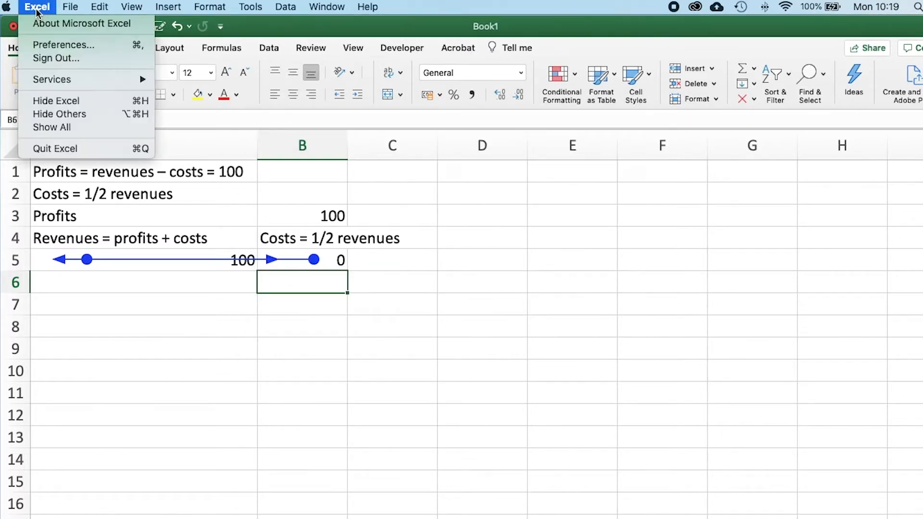
left_click(50, 44)
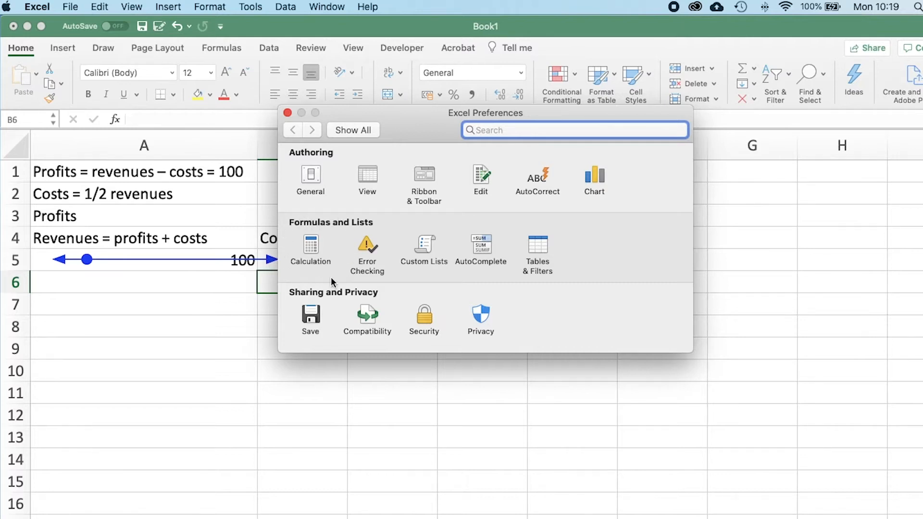
left_click(312, 247)
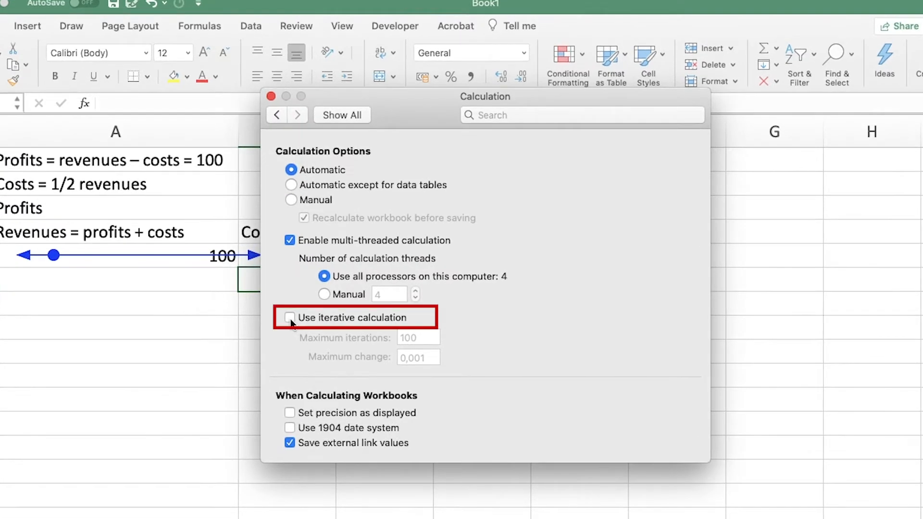
left_click(305, 317)
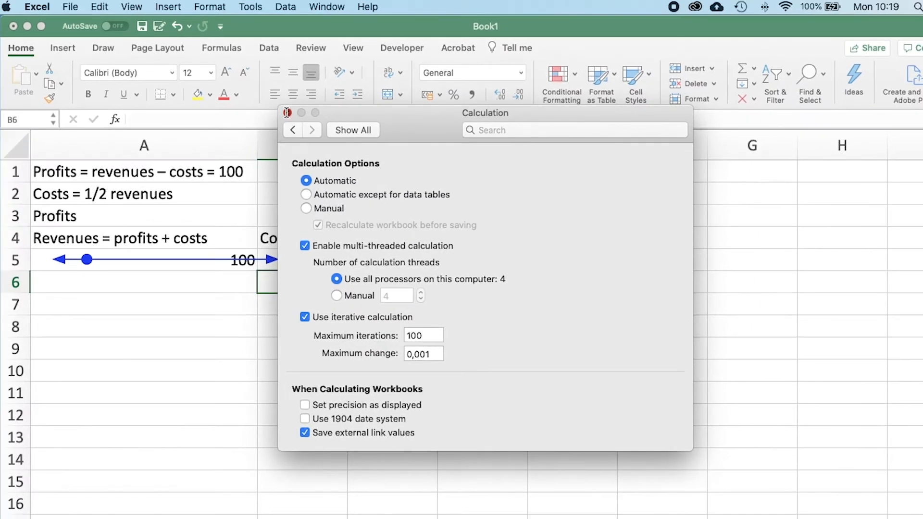
left_click(288, 112)
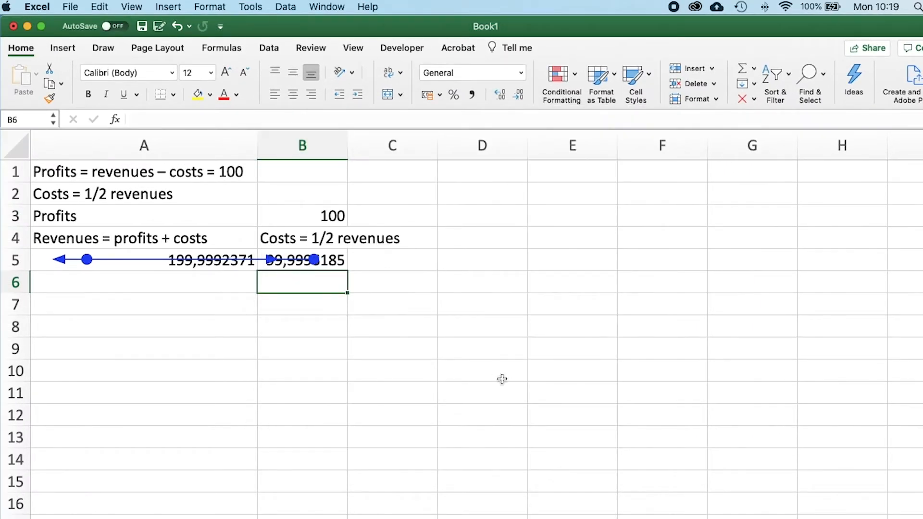
Step: Reduce the number format of A5:B5 to two decimal places
left_click(276, 315)
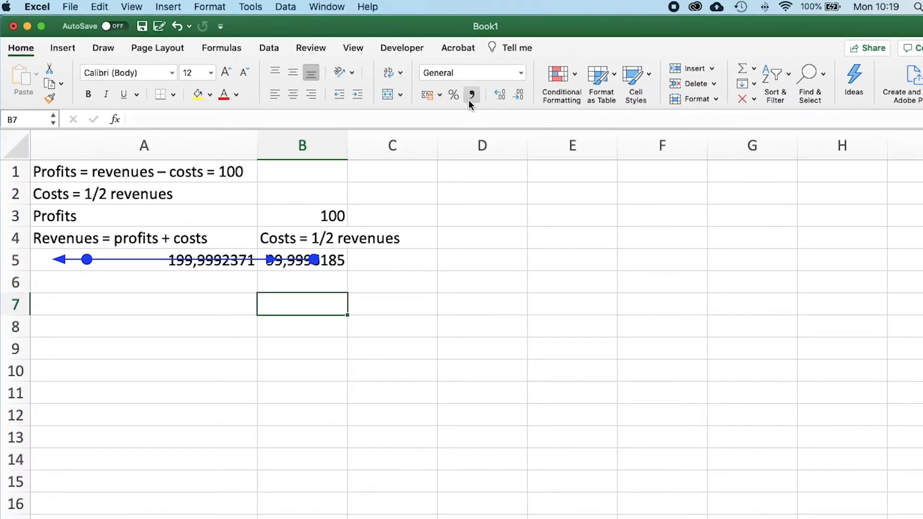
left_click_drag(231, 265, 290, 266)
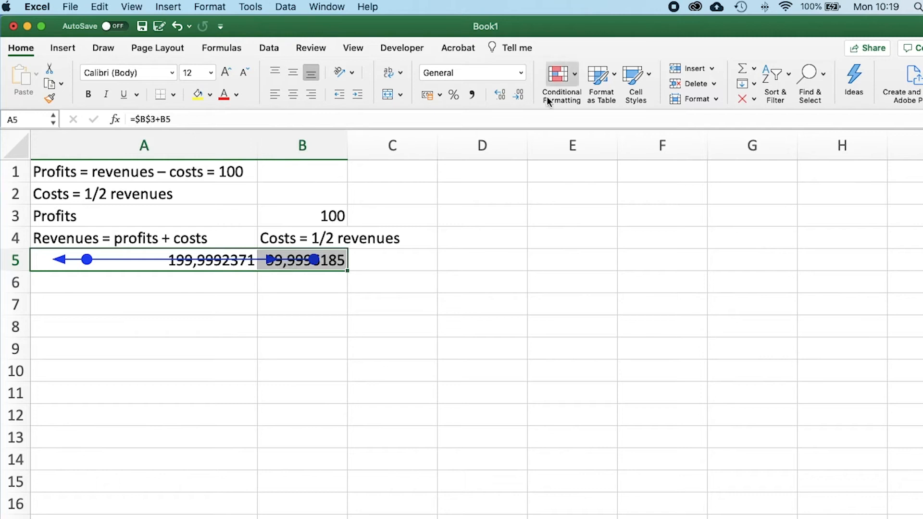
left_click(518, 95)
left_click(517, 95)
left_click(518, 95)
left_click(517, 94)
left_click(518, 95)
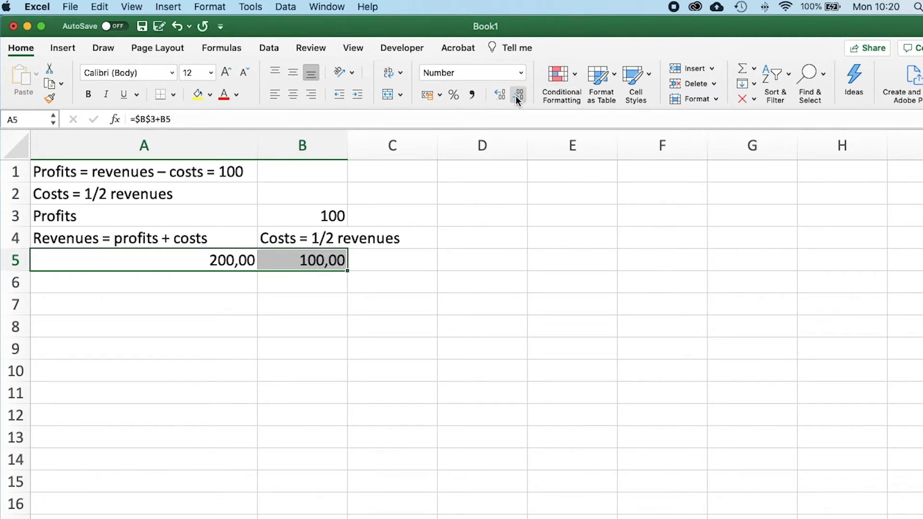
left_click(411, 360)
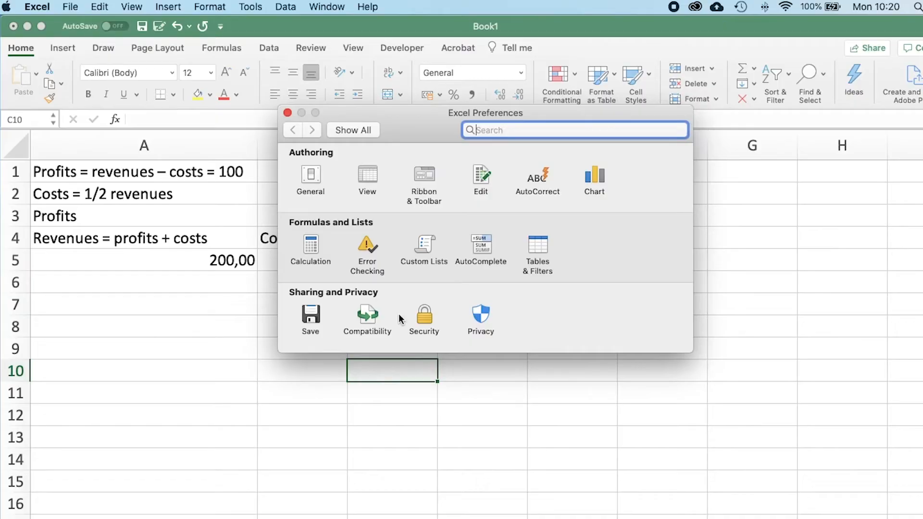
Step: Switch iterative calculation off and back on in the calculation preferences
left_click(311, 245)
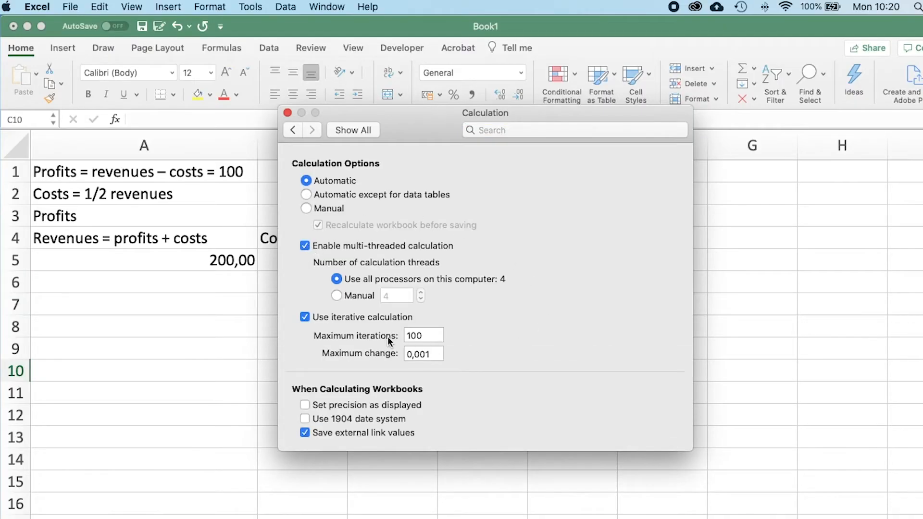
left_click(304, 318)
left_click(304, 317)
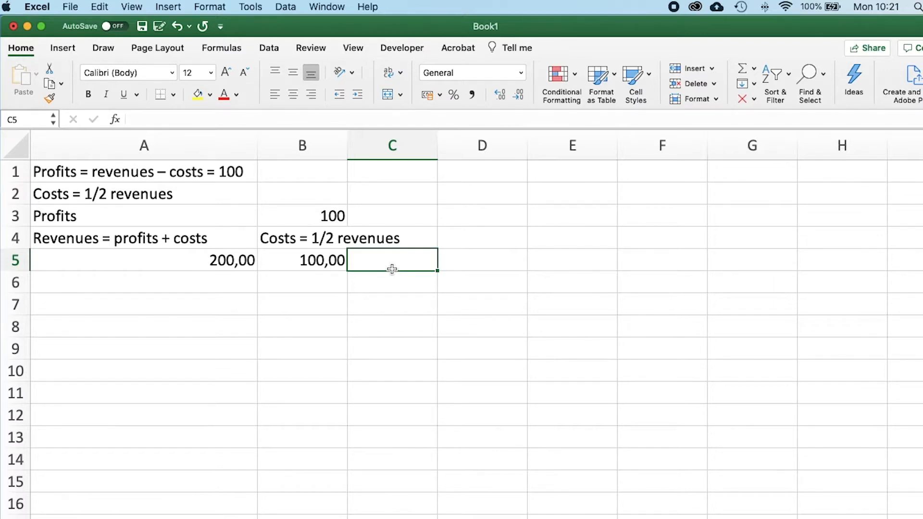
Step: Disable iterative calculation in the calculation preferences
key("super+comma")
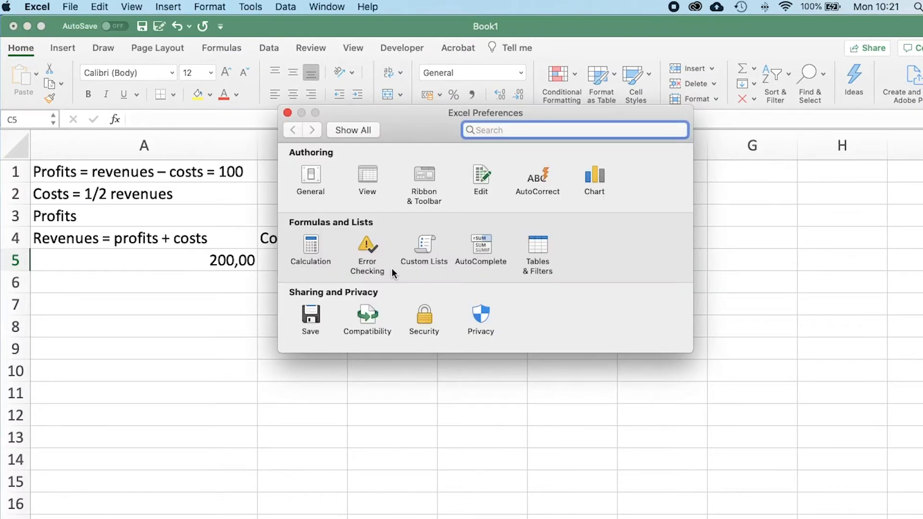
left_click(316, 249)
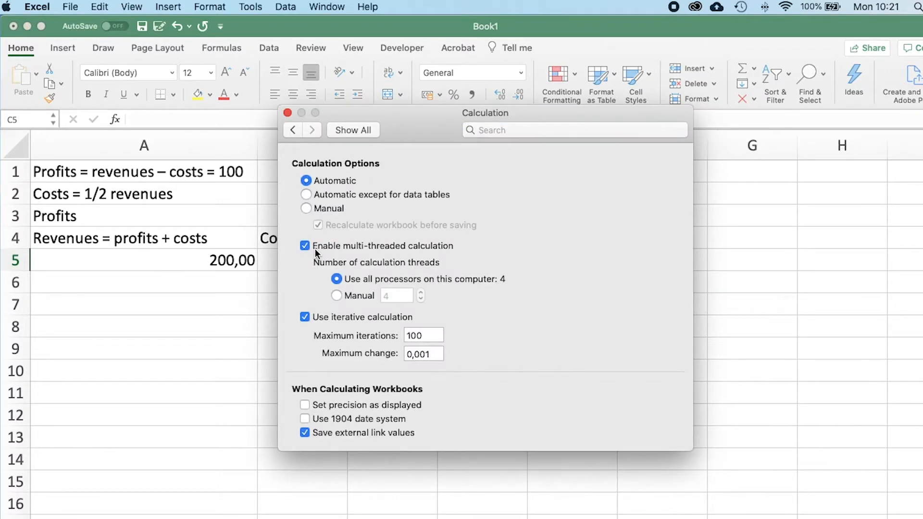
left_click(305, 317)
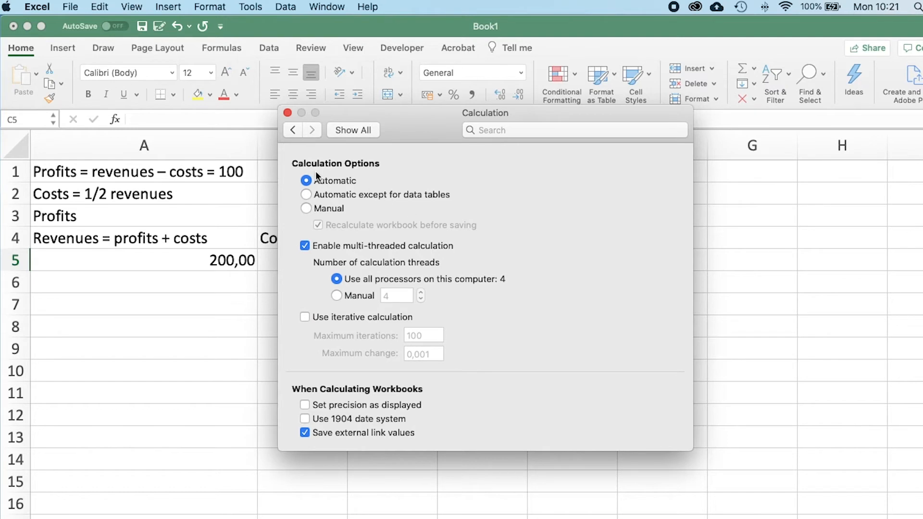
Step: Close the calculation preferences and dismiss the circular reference warning
left_click(287, 113)
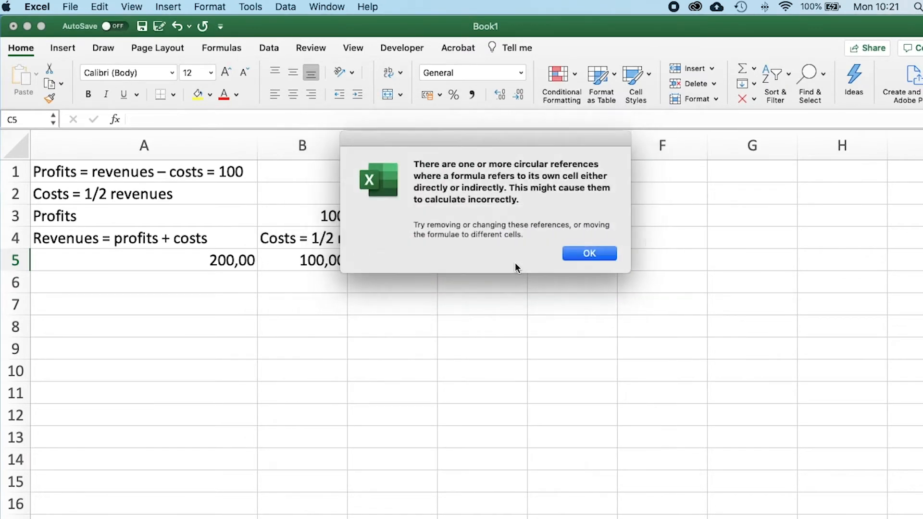
left_click(588, 256)
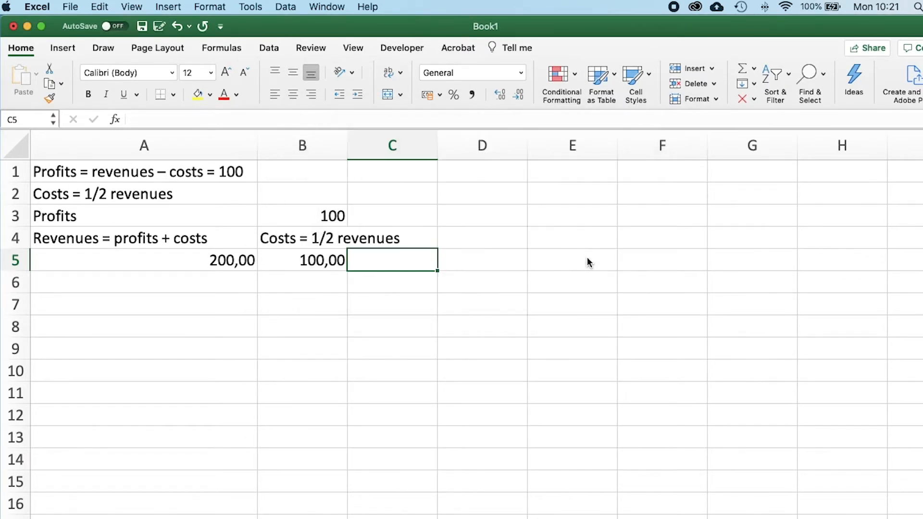
Step: Enter the headings Revenues in D4 and Costs in E4
left_click(485, 264)
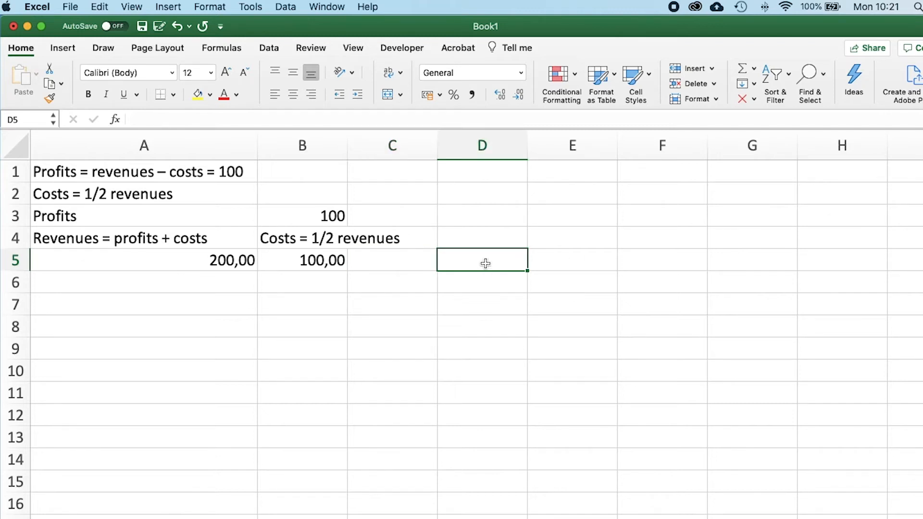
left_click(454, 238)
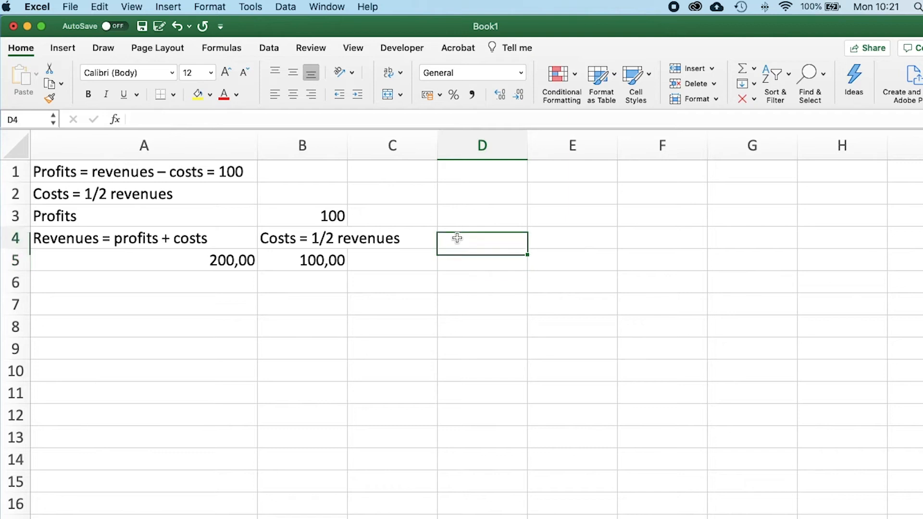
left_click(469, 262)
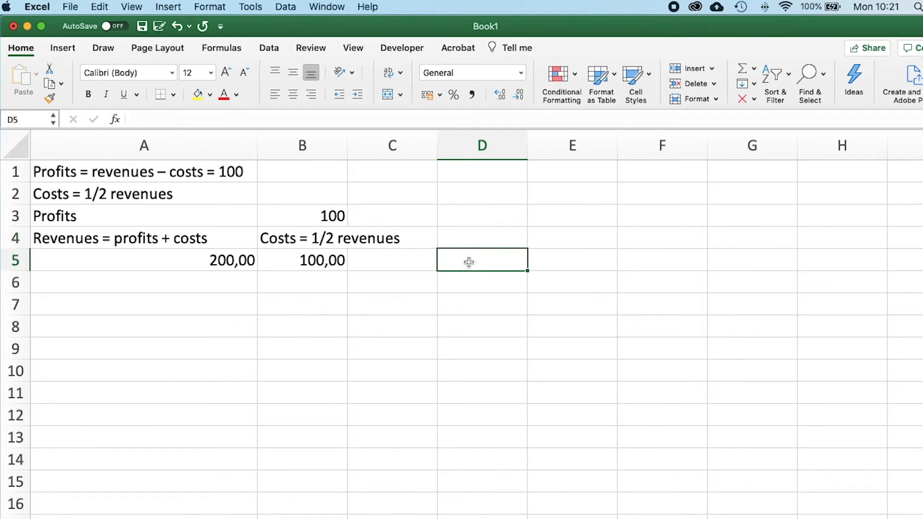
key("Up")
type("Revenues")
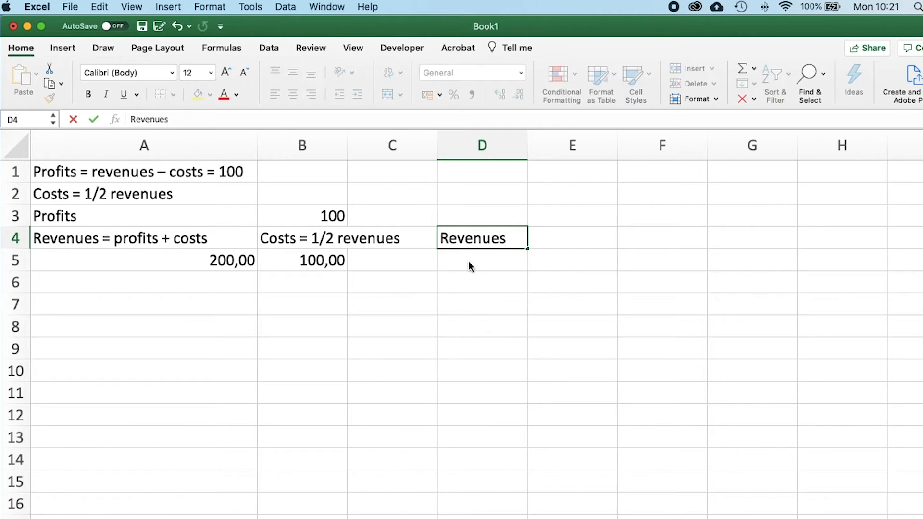
key("Return")
key("Up")
key("Right")
type("Costs")
key("Return")
Step: Enter the revenue formula =$B$3+E5 in D5, with an absolute reference to the profits cell
key("Left")
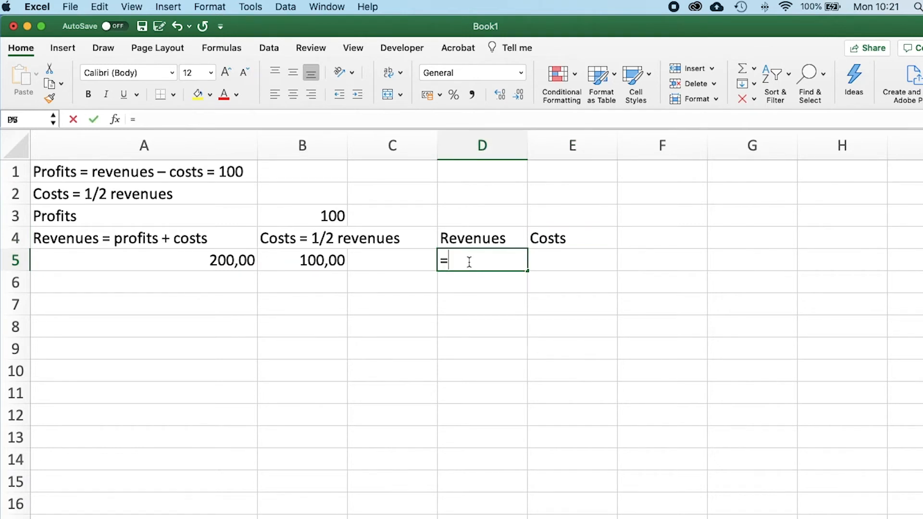
type("=")
key("Up")
key("Up")
key("Left")
key("Left")
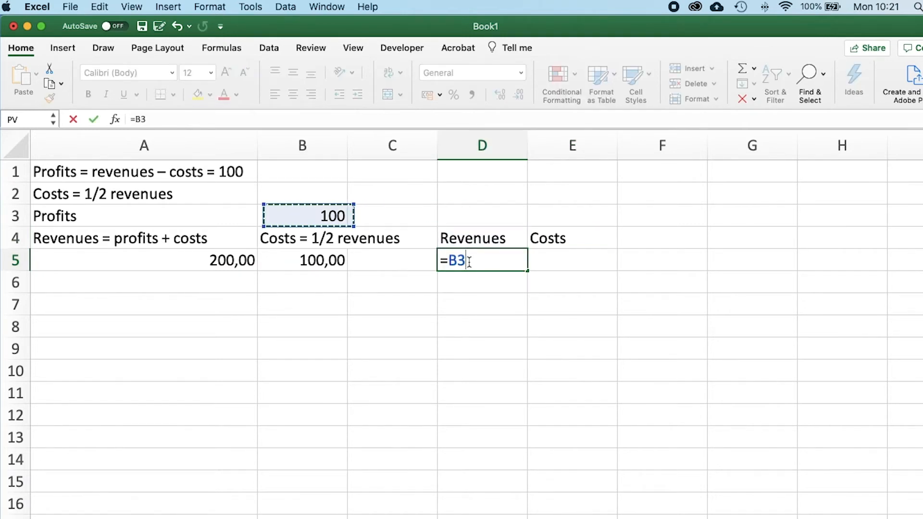
type("+")
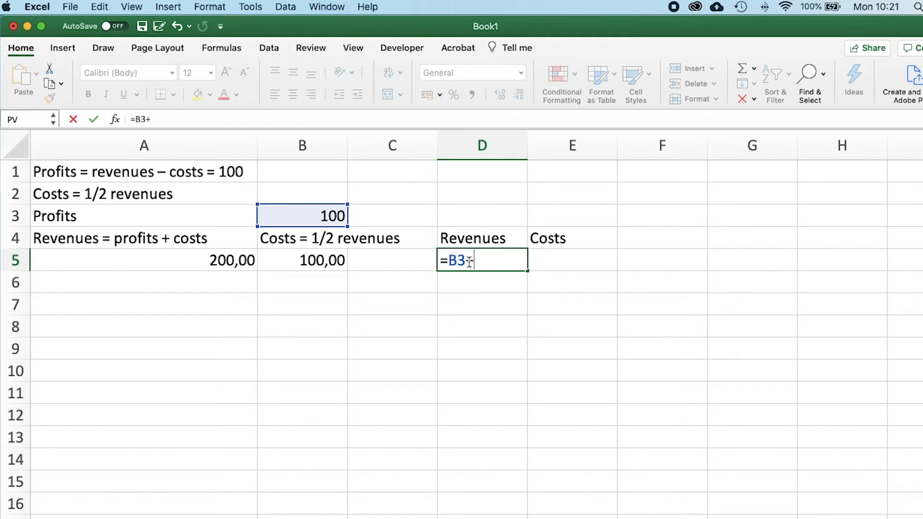
key("super+t")
key("Right")
key("Return")
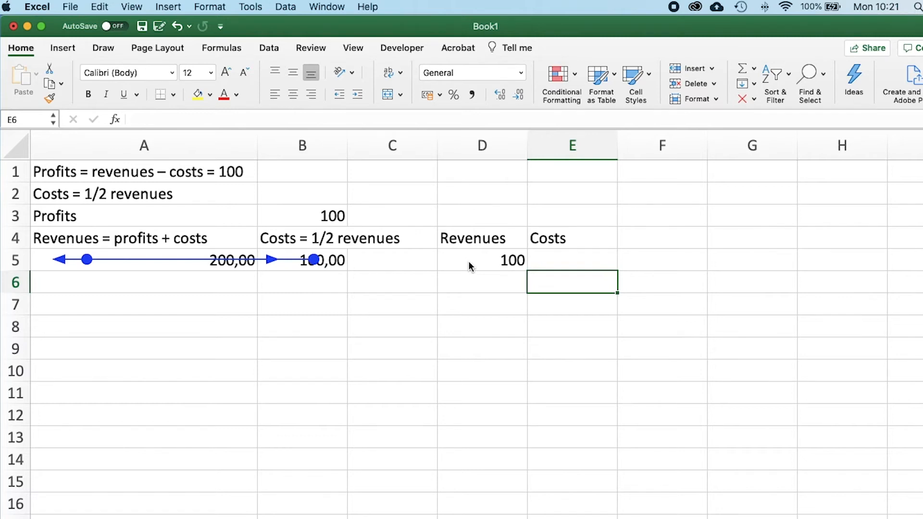
Step: Enter =400 as the starting costs in E6 and fill the revenue formula from D5 down to D6
type("=400")
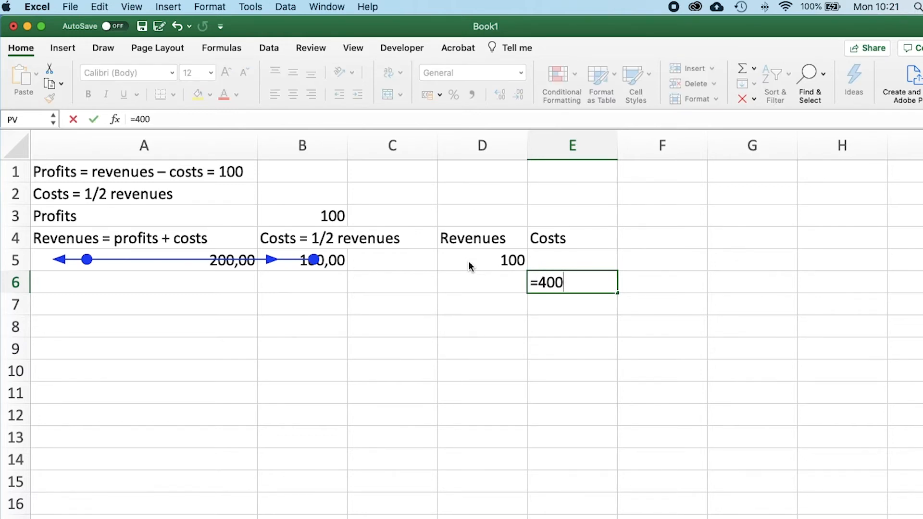
key("Return")
key("Up")
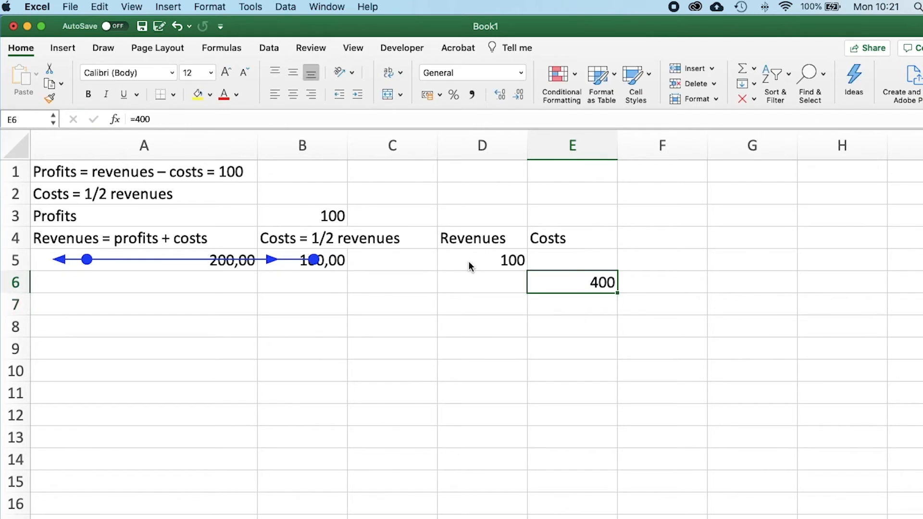
left_click(479, 261)
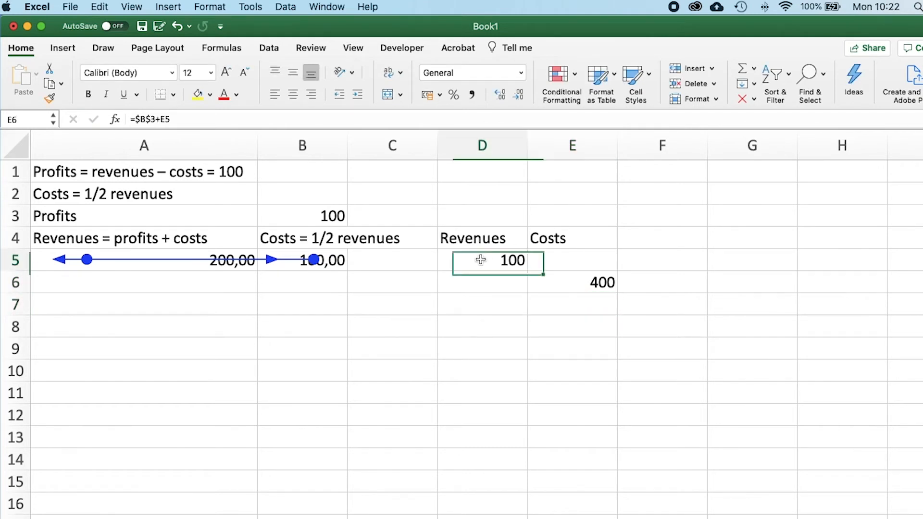
left_click_drag(528, 272, 527, 291)
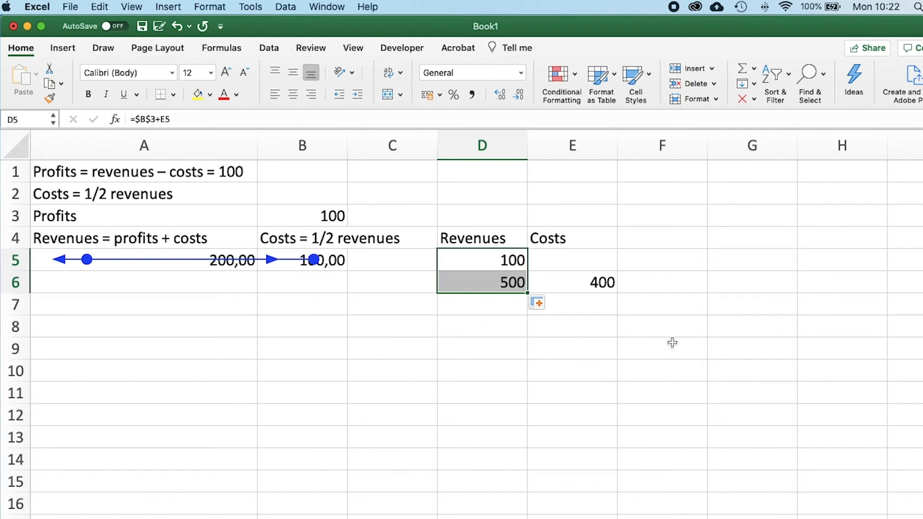
Step: Add the heading Profit in F4, beside the Costs heading
left_click(587, 288)
key("Right")
key("Up")
key("Up")
type("Profit")
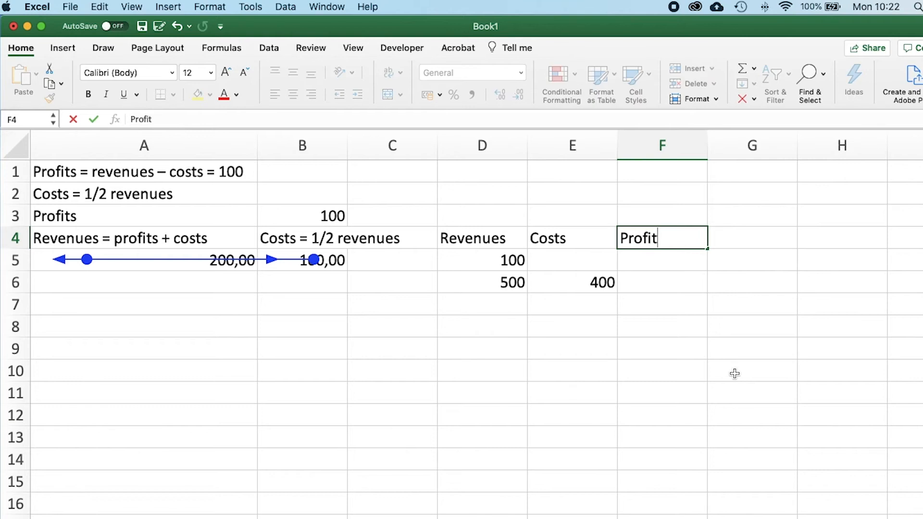
key("Return")
Step: Calculate the profit in F6 as revenues minus costs with the formula =D6-E6
key("Return")
type("=")
key("Left")
key("Left")
type("-")
key("Left")
key("Return")
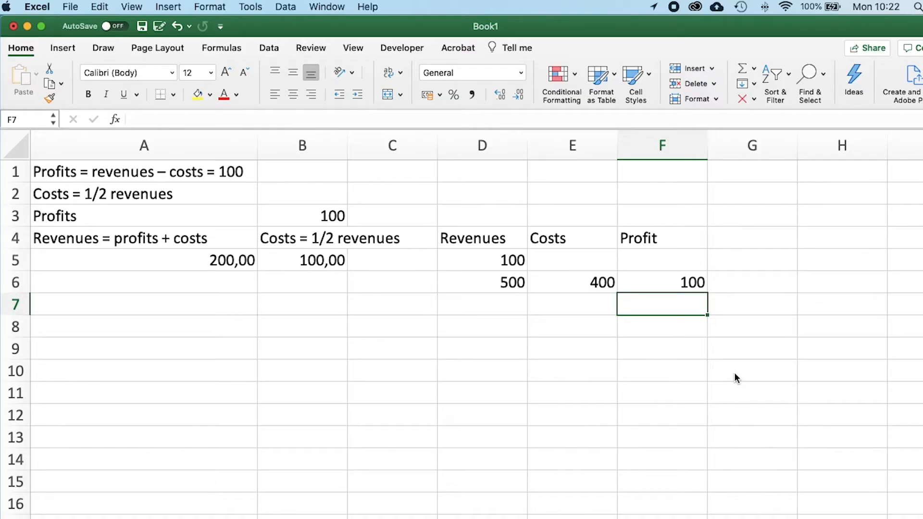
key("Left")
key("Left")
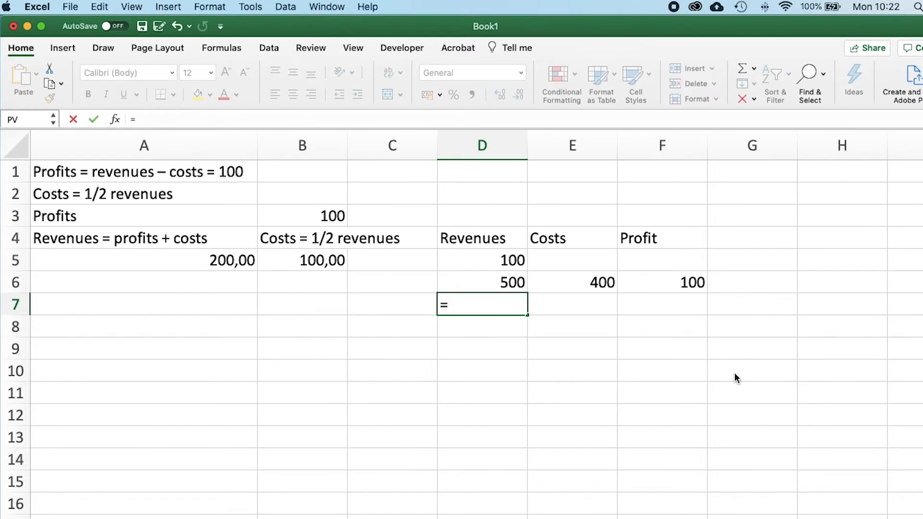
key("Escape")
Step: Enter the formula =D6/2 in E7 to make costs half of the previous row's revenues
key("Right")
key("Up")
key("Down")
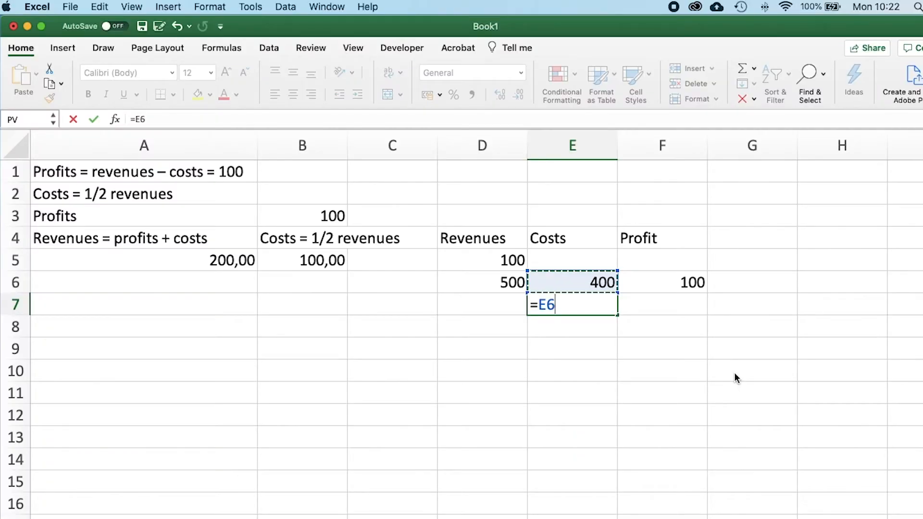
key("Left")
type("/2")
key("Return")
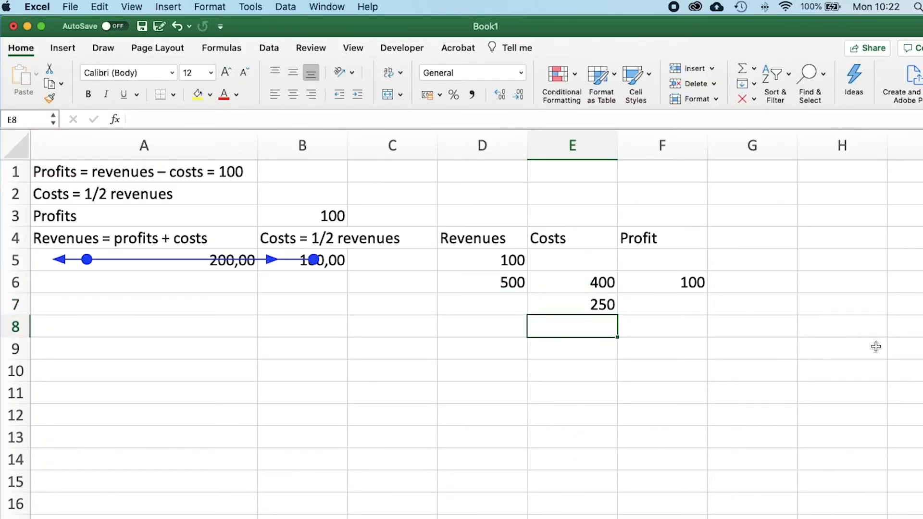
Step: Fill the revenue formula from D6 down to D7 and the profit formula from F6 down to F7
left_click(486, 286)
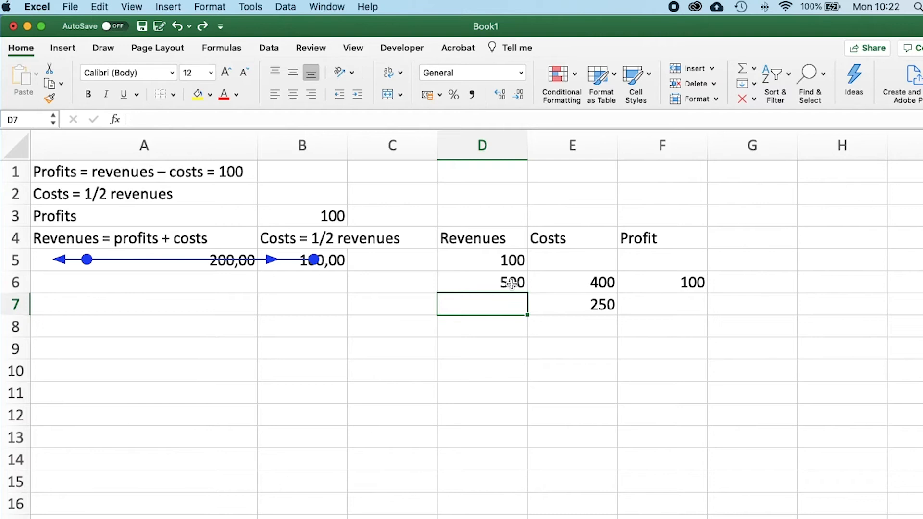
left_click(512, 284)
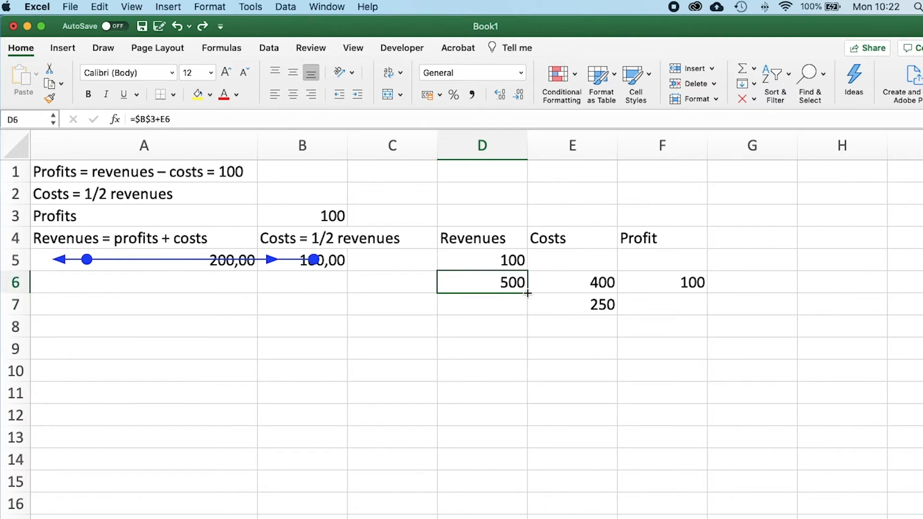
left_click_drag(525, 313, 527, 313)
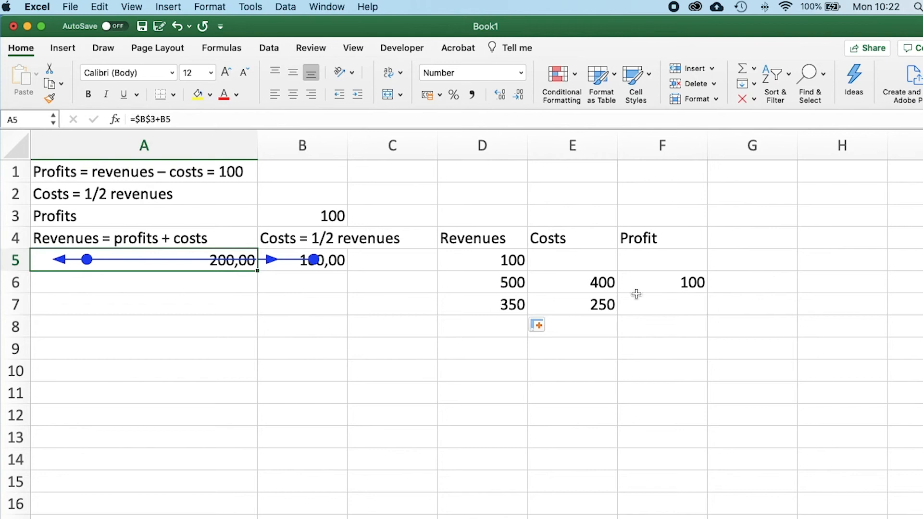
left_click(649, 285)
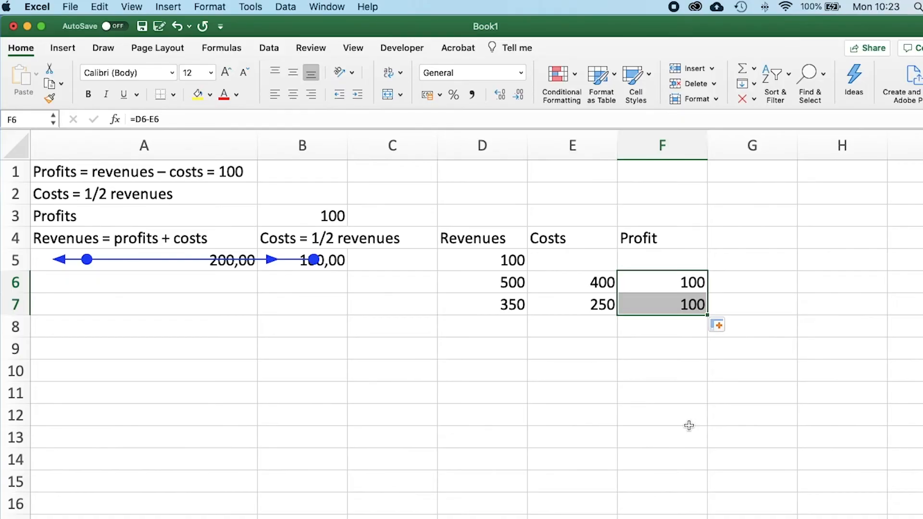
Step: Fill the revenue, costs and profit formulas in D7:F7 down through row 16
left_click_drag(501, 303, 707, 513)
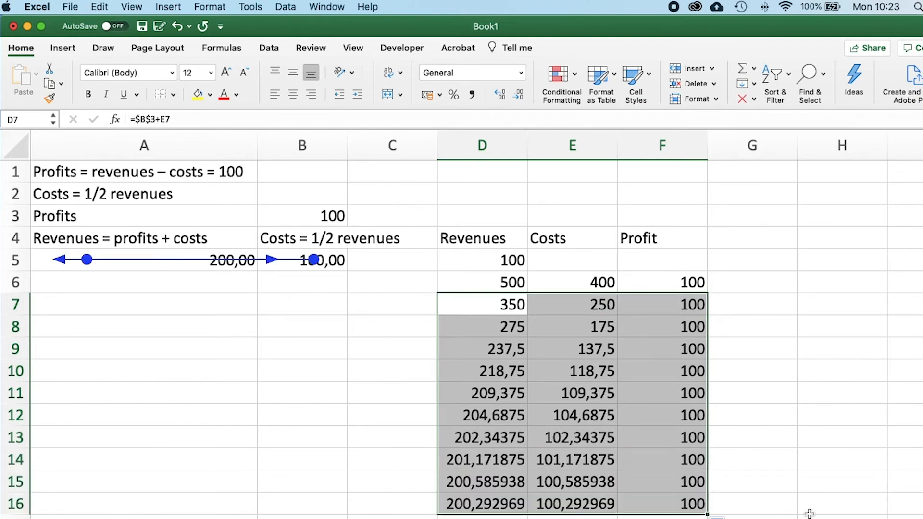
left_click(810, 514)
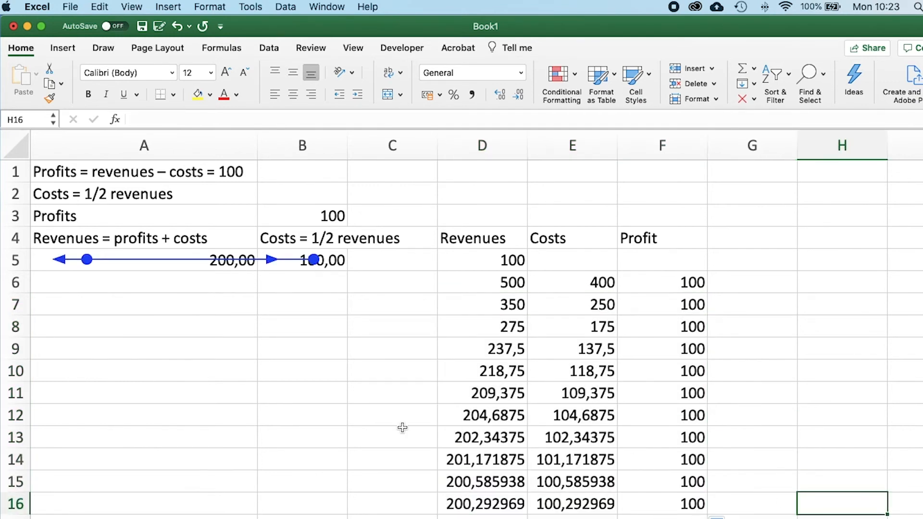
Step: Examine the successive revenue values and their formulas from D6 down to D16
left_click(494, 282)
key("Down")
key("Down")
key("Down")
key("Down")
key("Down")
key("Down")
key("Down")
key("Down")
key("Down")
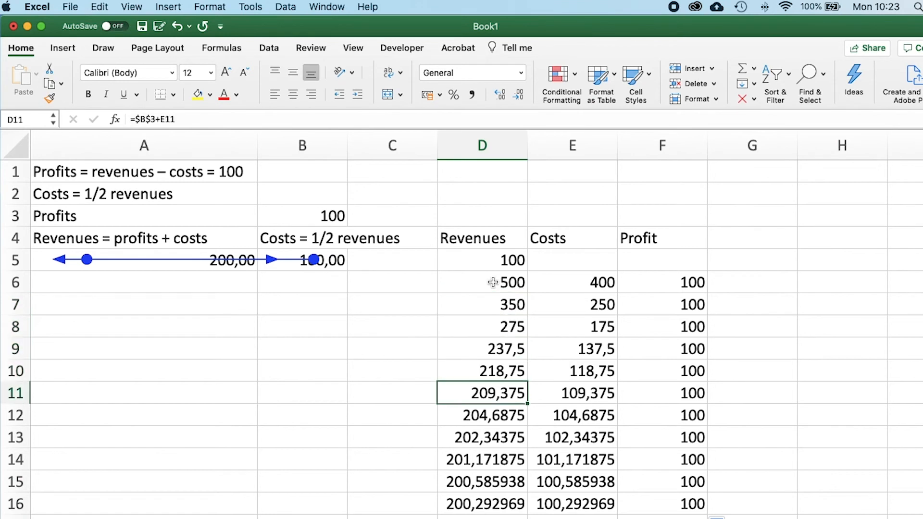
key("Down")
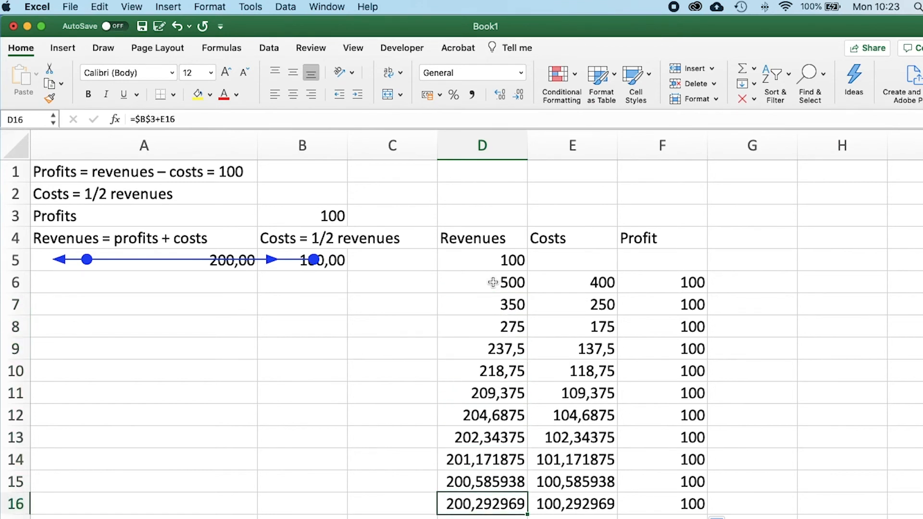